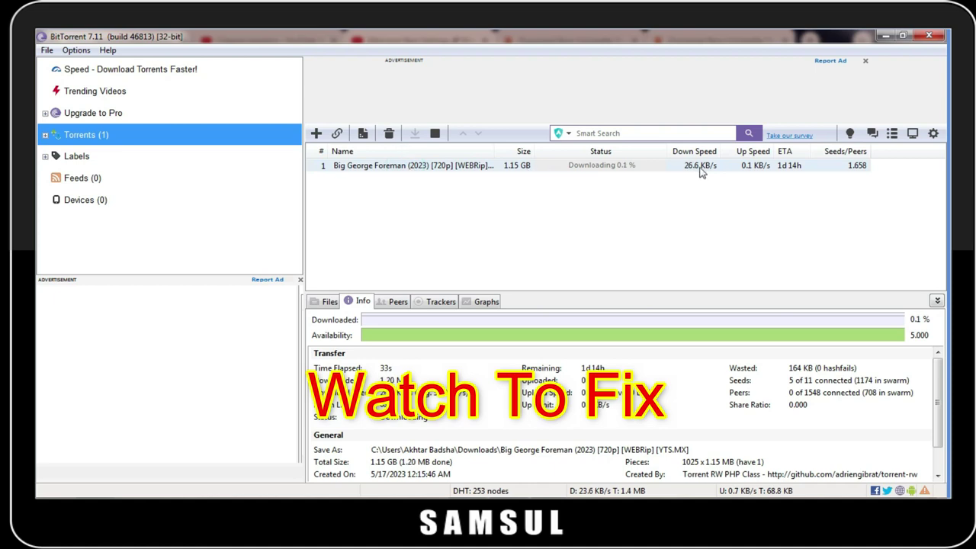
Step: Stop the Big George Foreman (2023) torrent and open the program's preferences
right_click(393, 171)
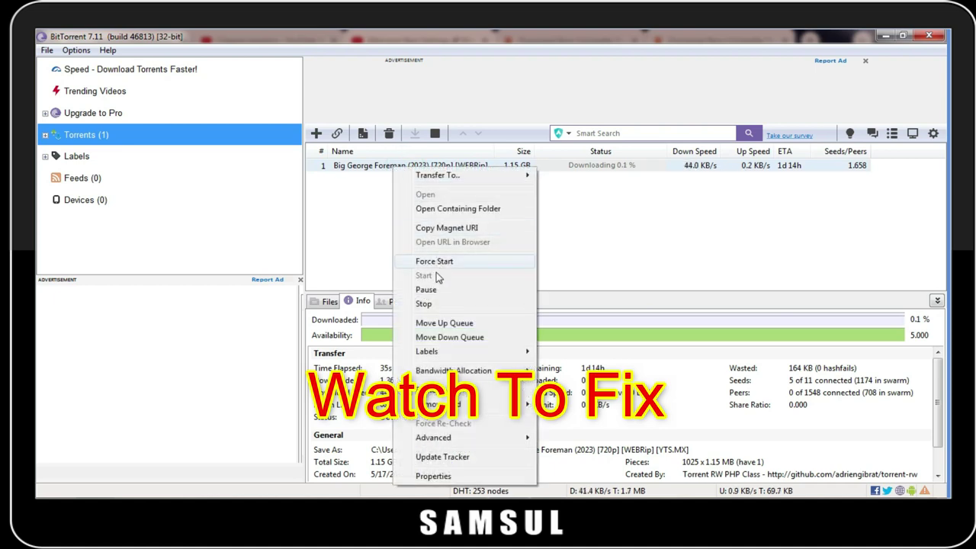
left_click(424, 304)
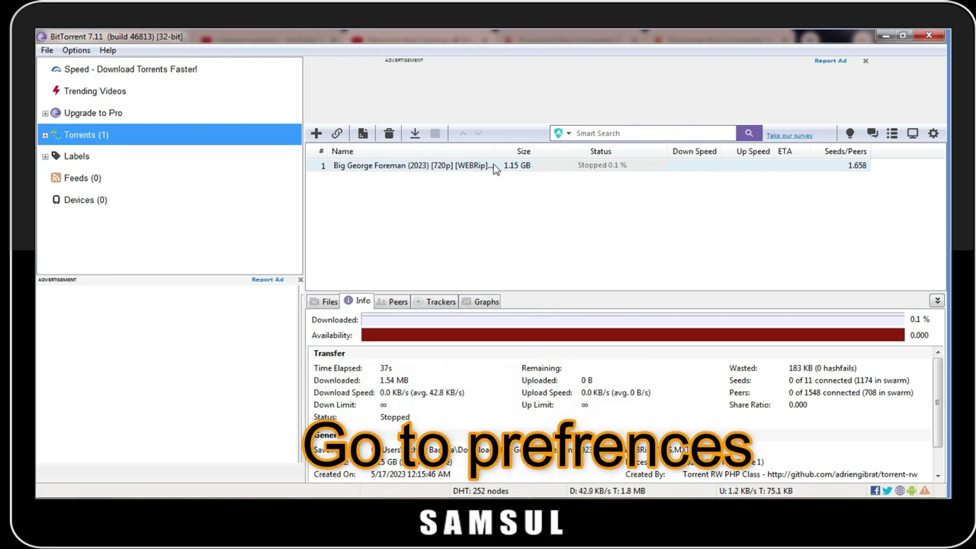
left_click(76, 52)
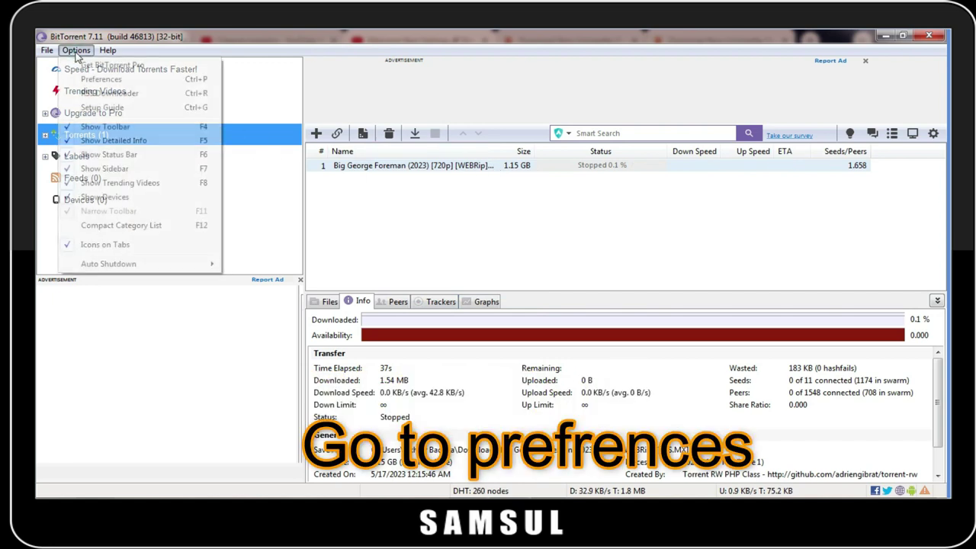
left_click(105, 80)
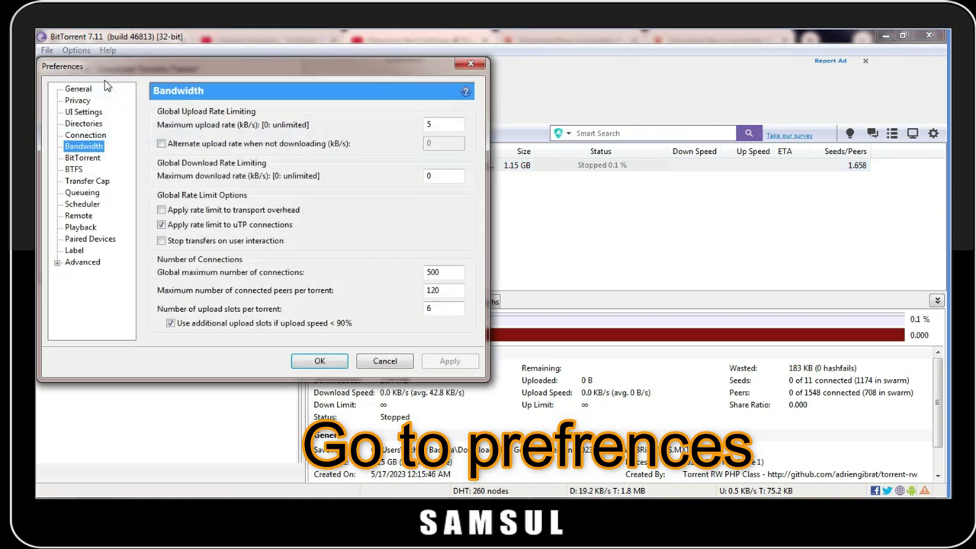
Step: Filter the advanced options by "bt" and set bt.connect_speed to 28
left_click(81, 262)
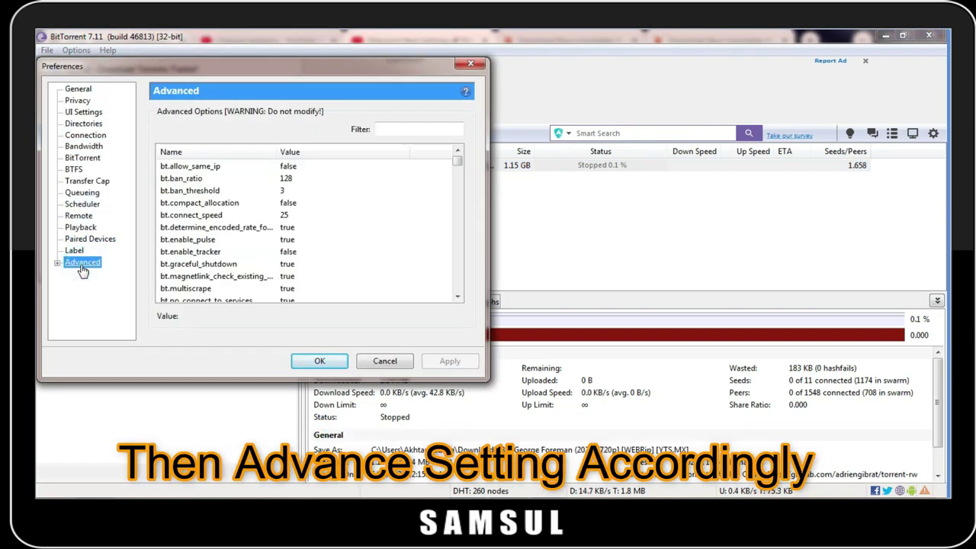
left_click(395, 131)
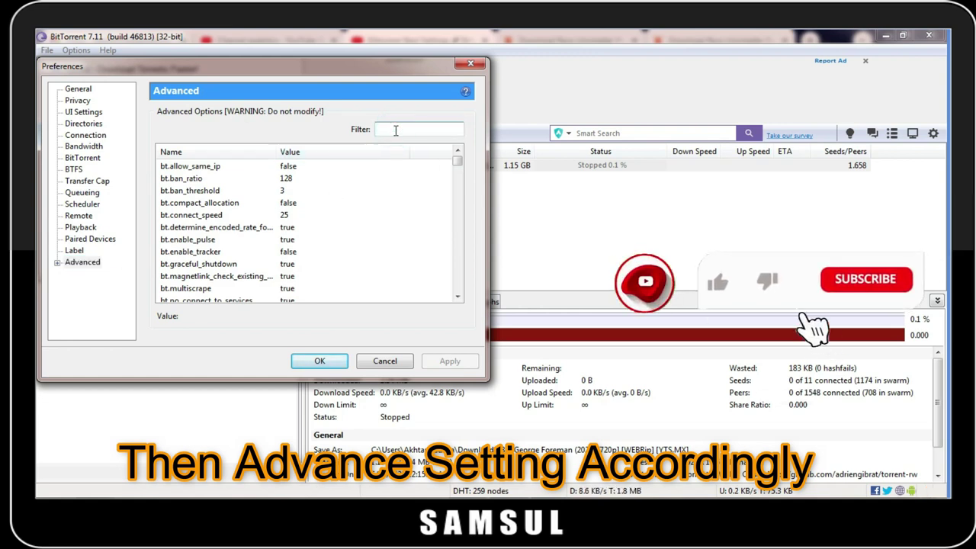
type("bt")
left_click(196, 216)
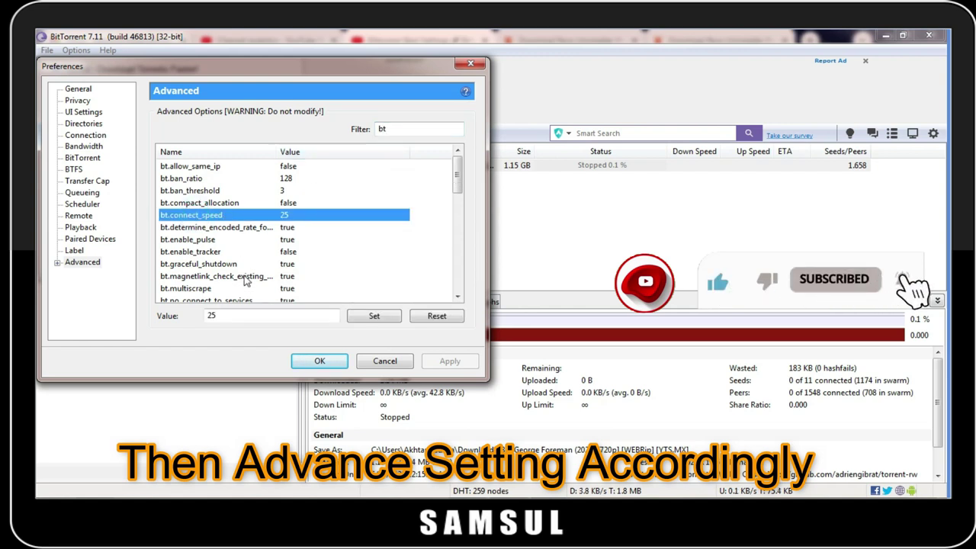
double_click(213, 316)
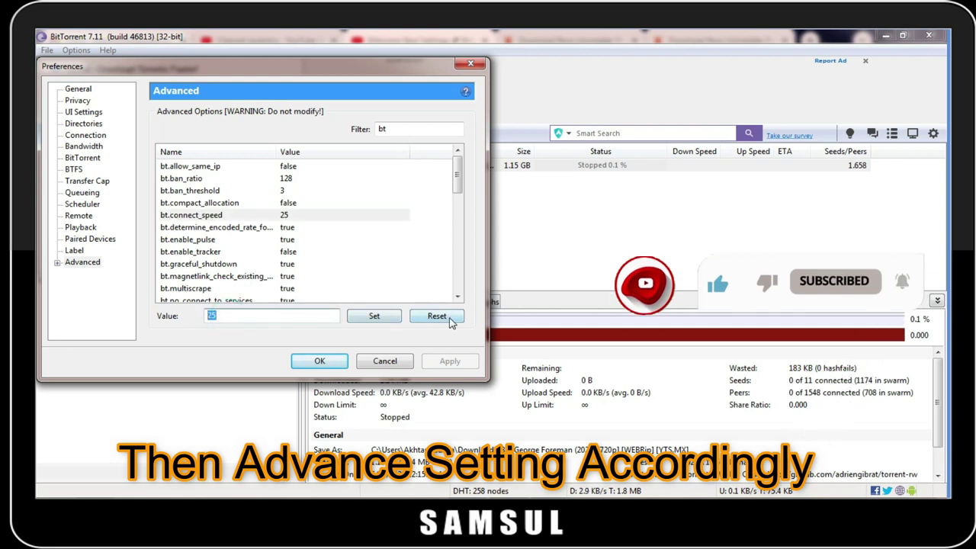
type("2")
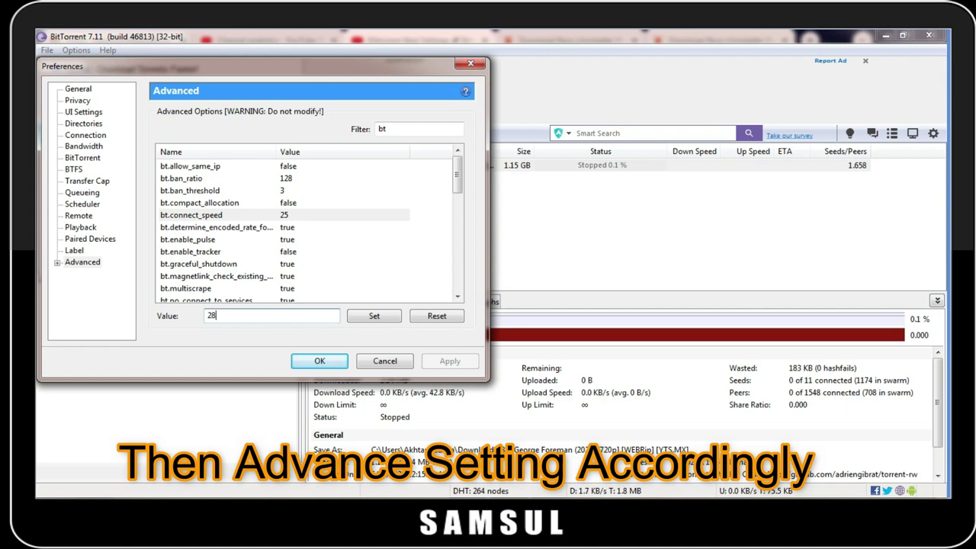
left_click(375, 319)
Step: Filter the advanced options by "gui.u" and set gui.update_rate to 2000
left_click_drag(392, 131, 368, 129)
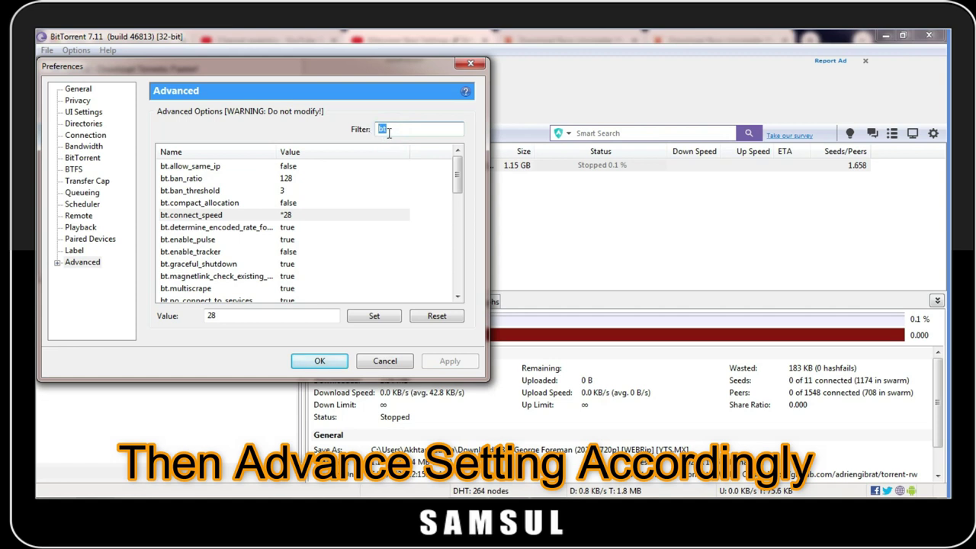
type("gui")
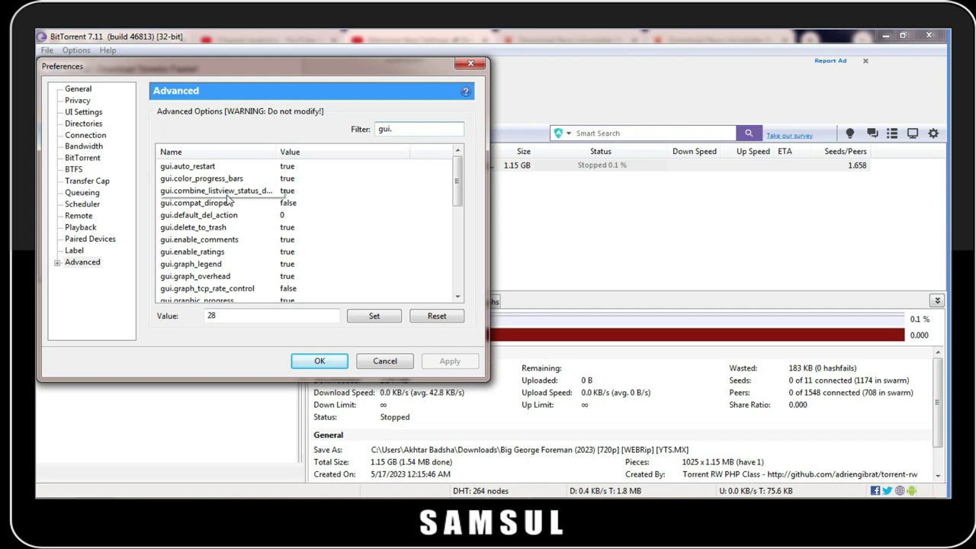
type(".u")
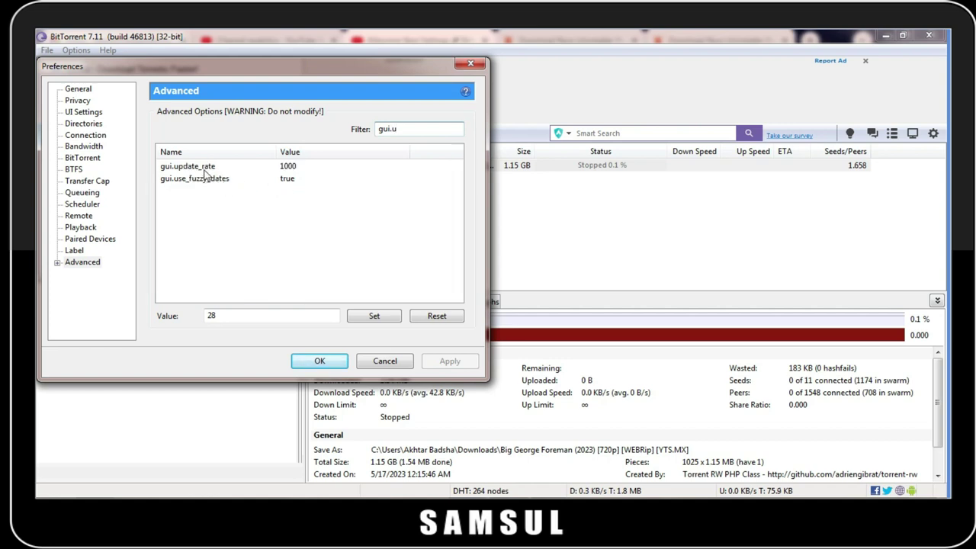
left_click(194, 166)
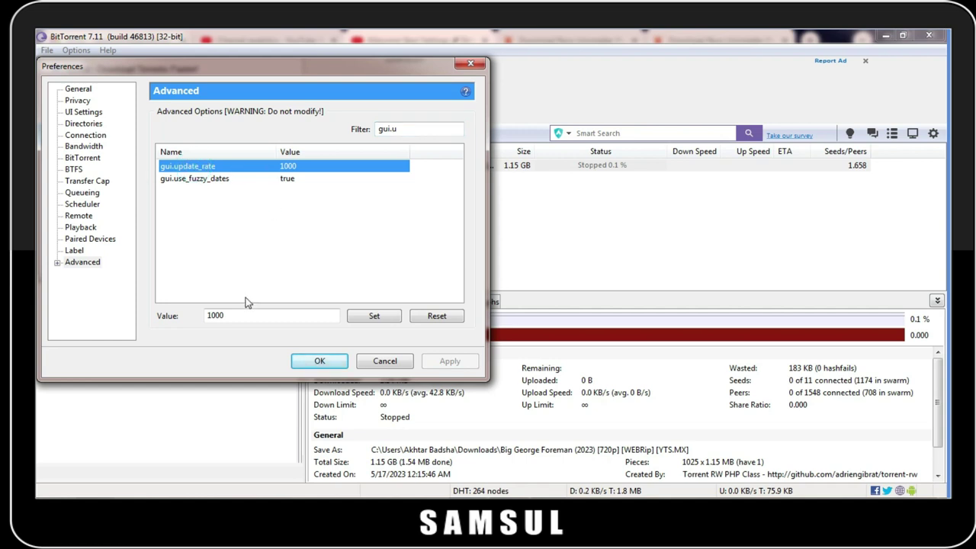
double_click(223, 315)
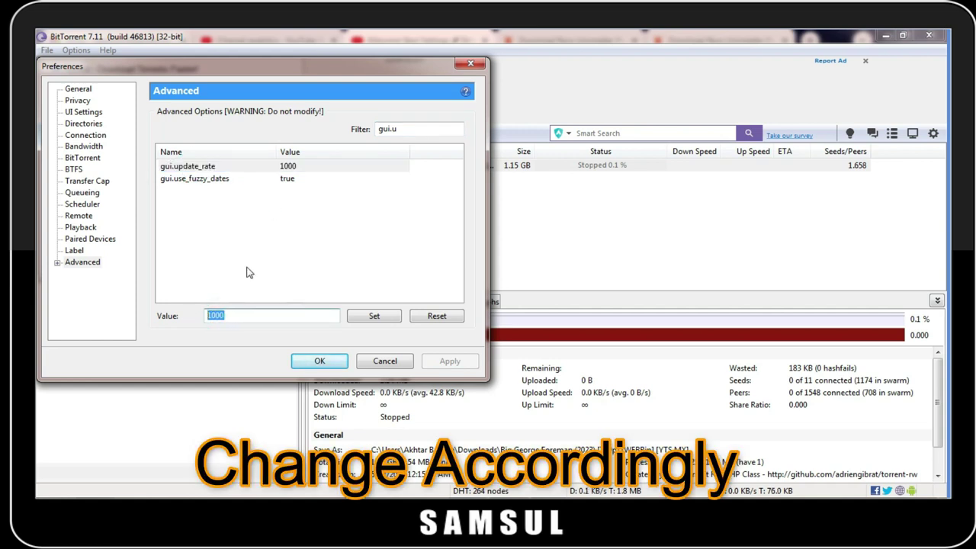
type("20")
left_click(364, 320)
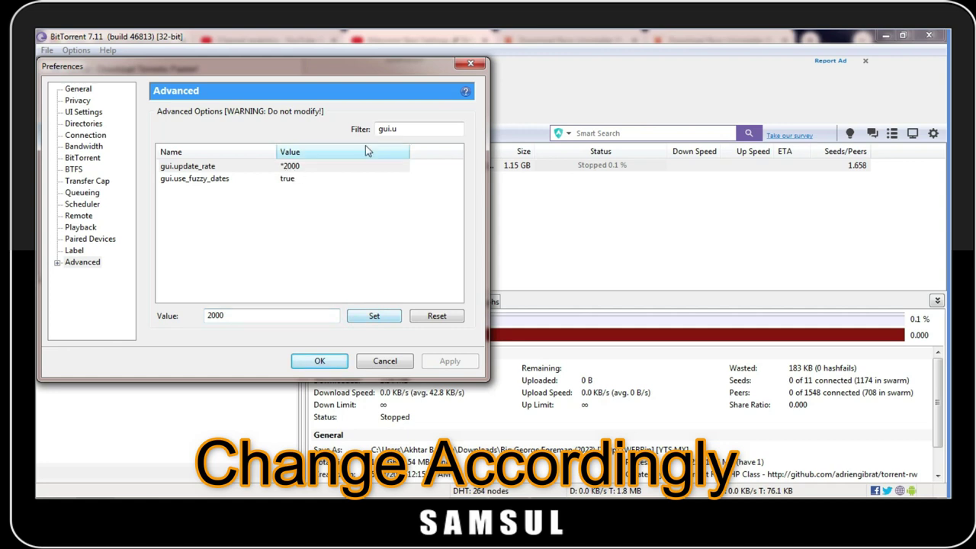
Step: Filter the advanced options by "net.o" and set net.outgoing_port to 50
double_click(402, 128)
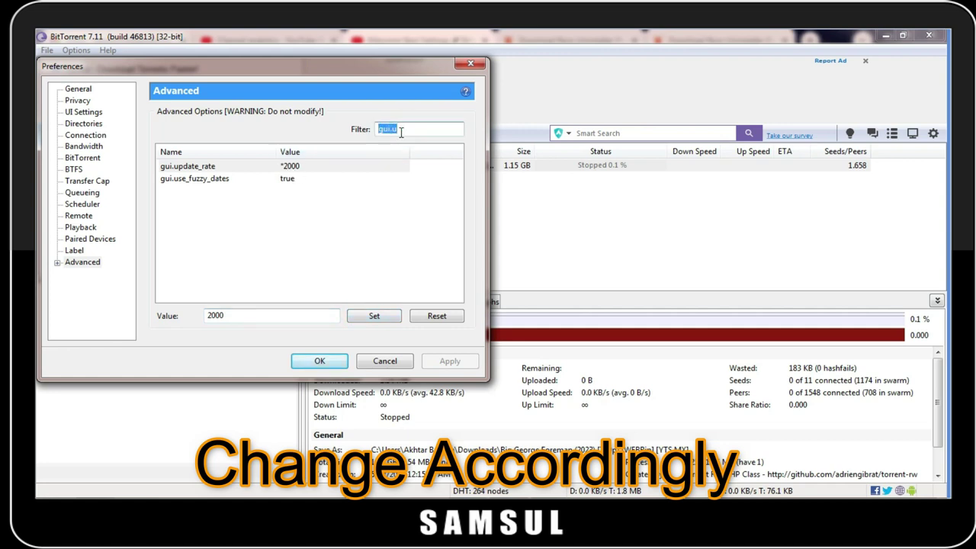
type("net.o")
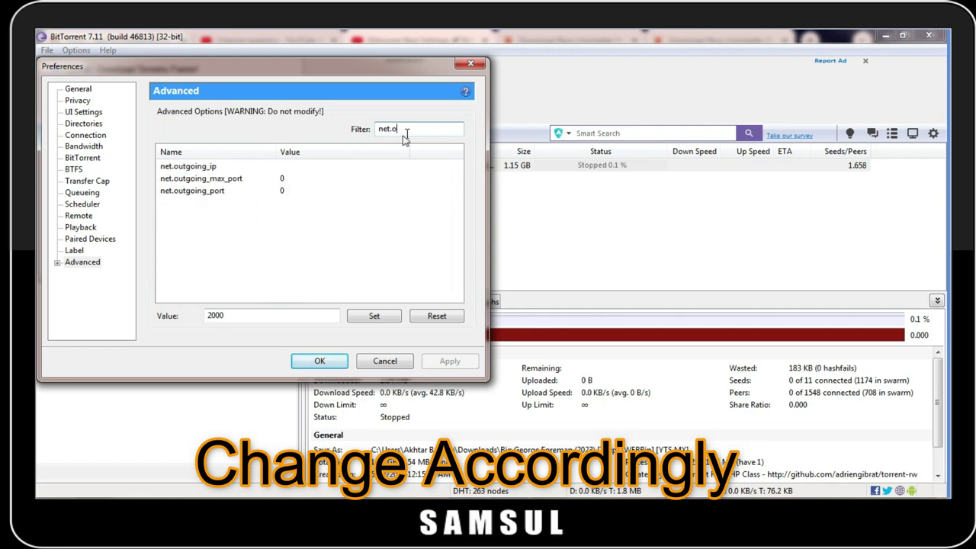
left_click(198, 182)
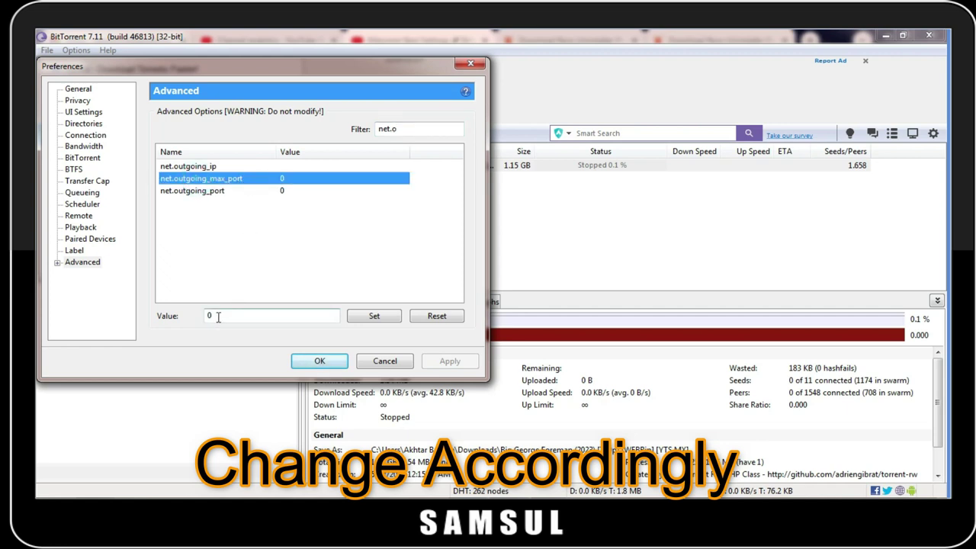
left_click_drag(221, 316, 204, 316)
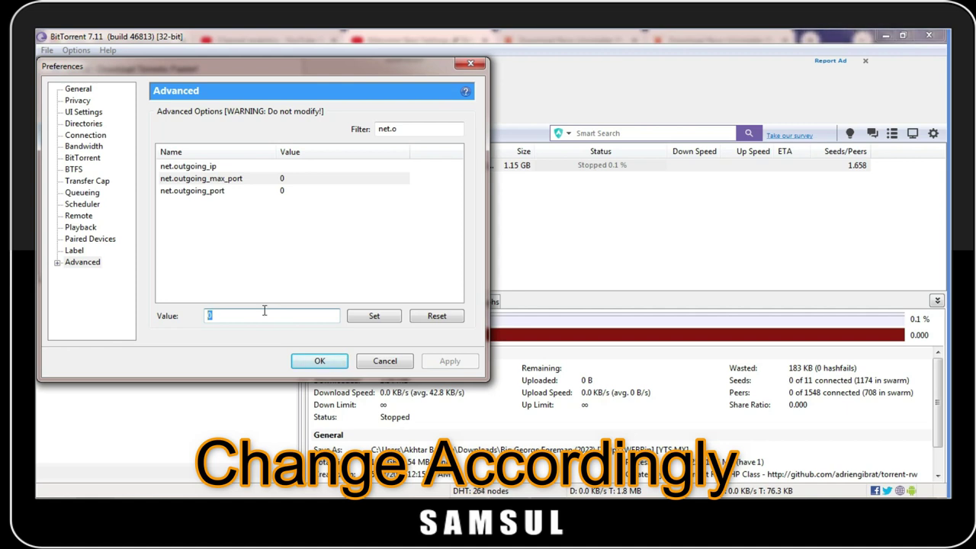
left_click(208, 192)
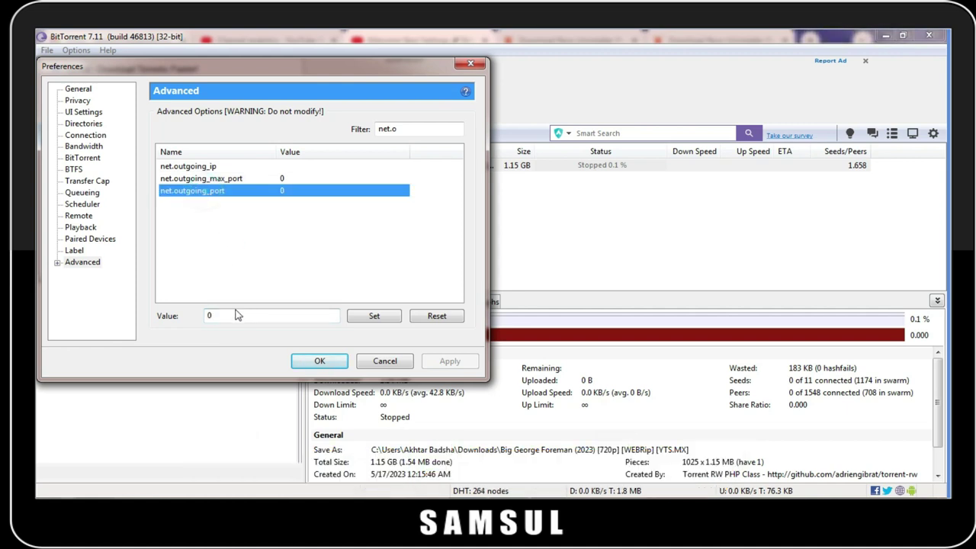
left_click_drag(226, 315, 185, 314)
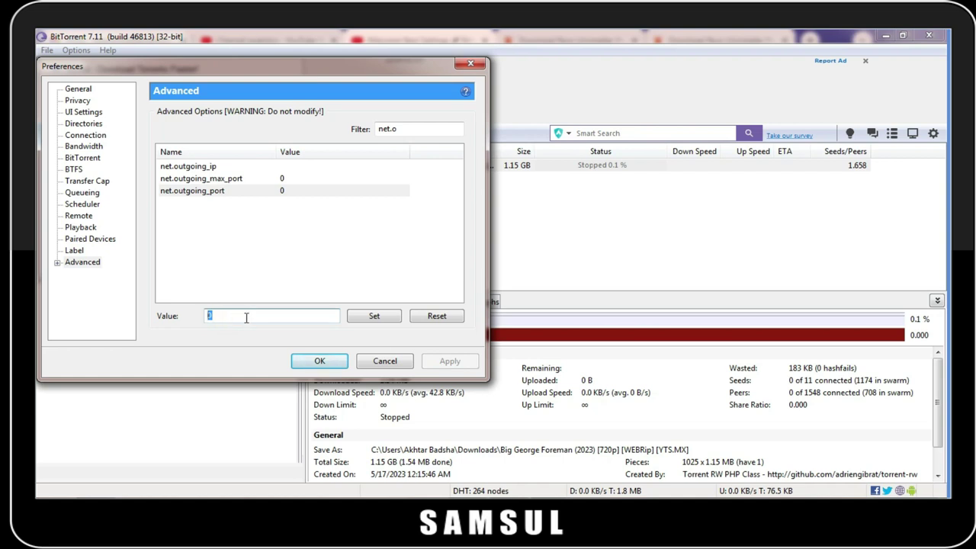
type("50")
left_click(372, 316)
Step: Filter the advanced options by "peer" and set peer.disconnect_inactive_interval to 125
double_click(401, 130)
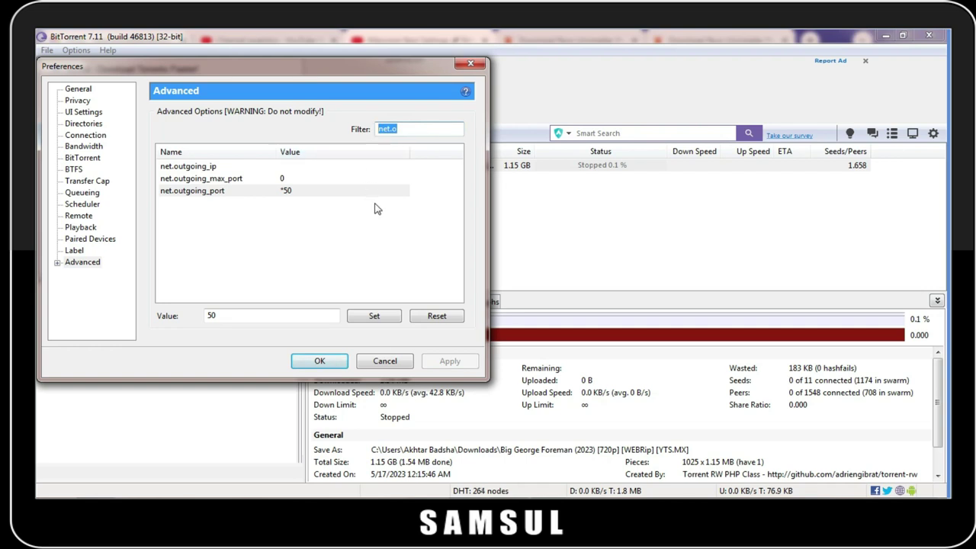
type("p")
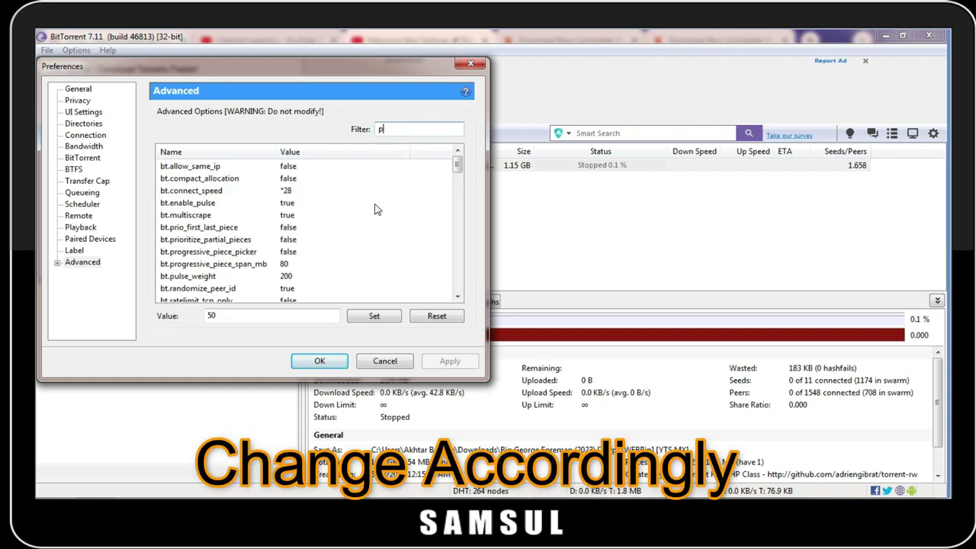
type("eer")
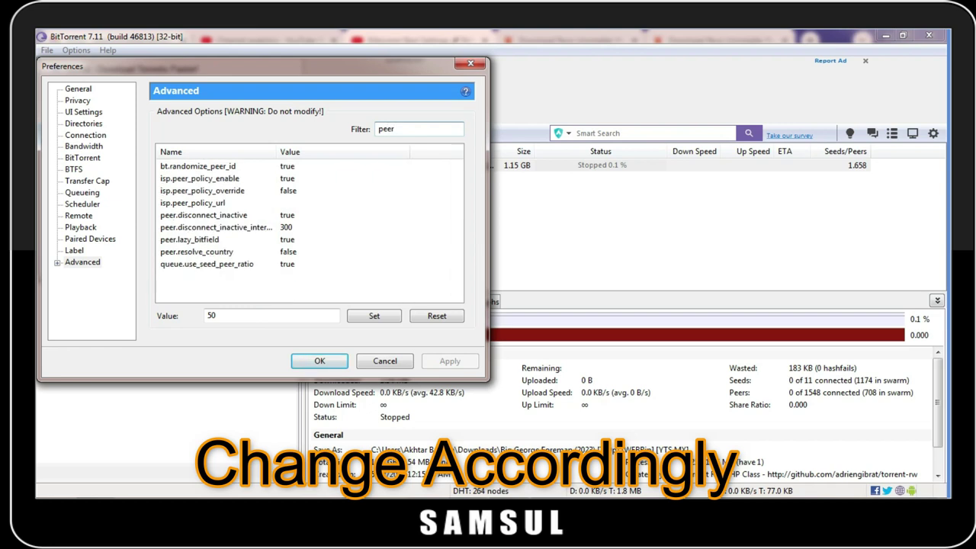
left_click(234, 232)
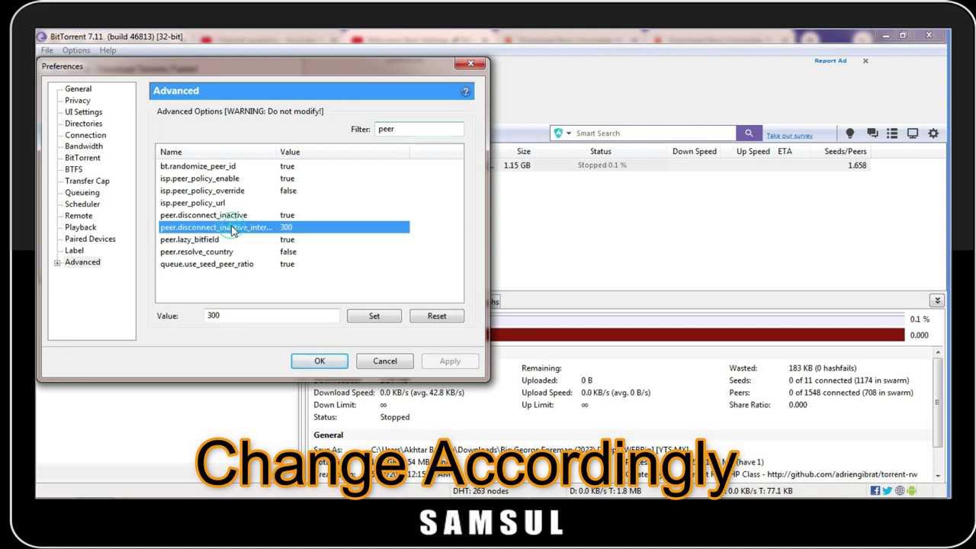
double_click(226, 316)
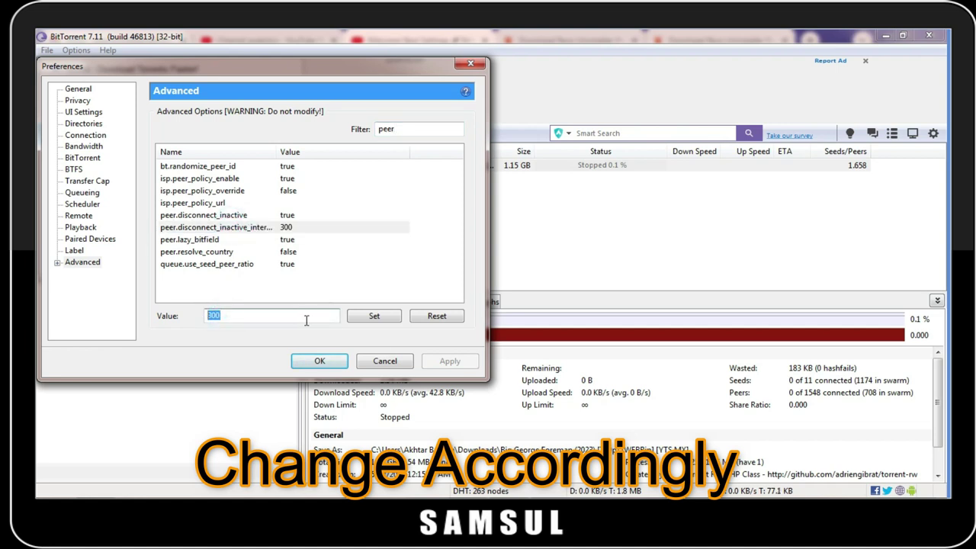
type("125")
left_click(373, 316)
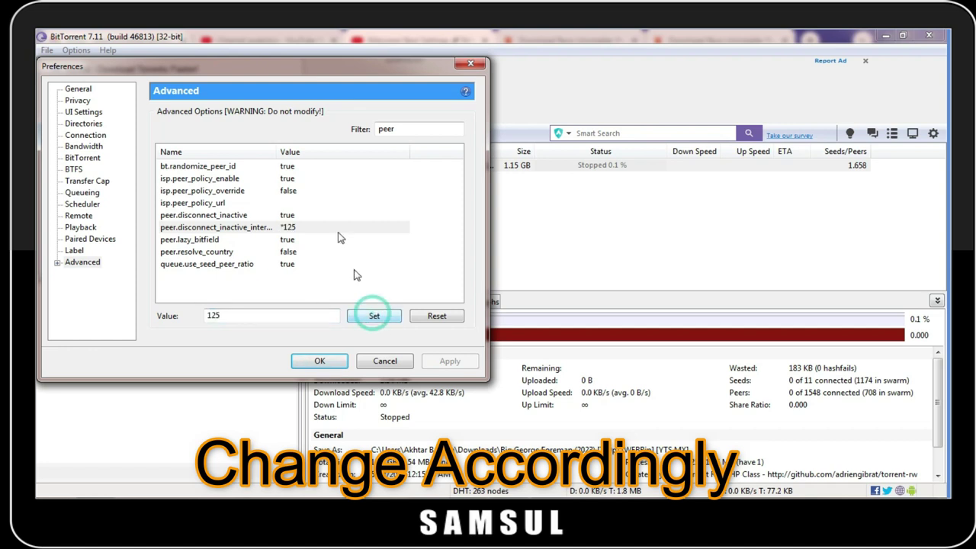
Step: Filter the advanced options by "rss" and set rss.update_interval to 20
left_click_drag(402, 131, 375, 130)
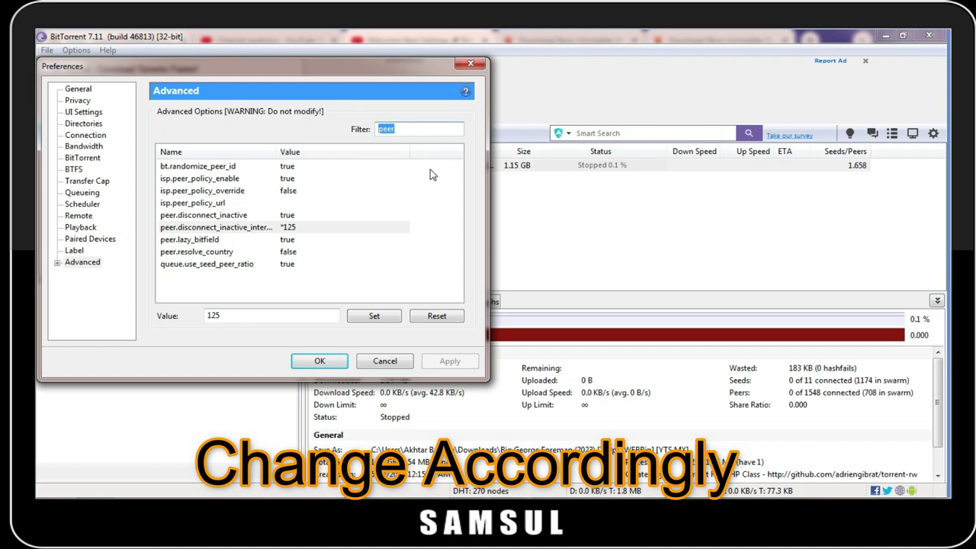
type("rss")
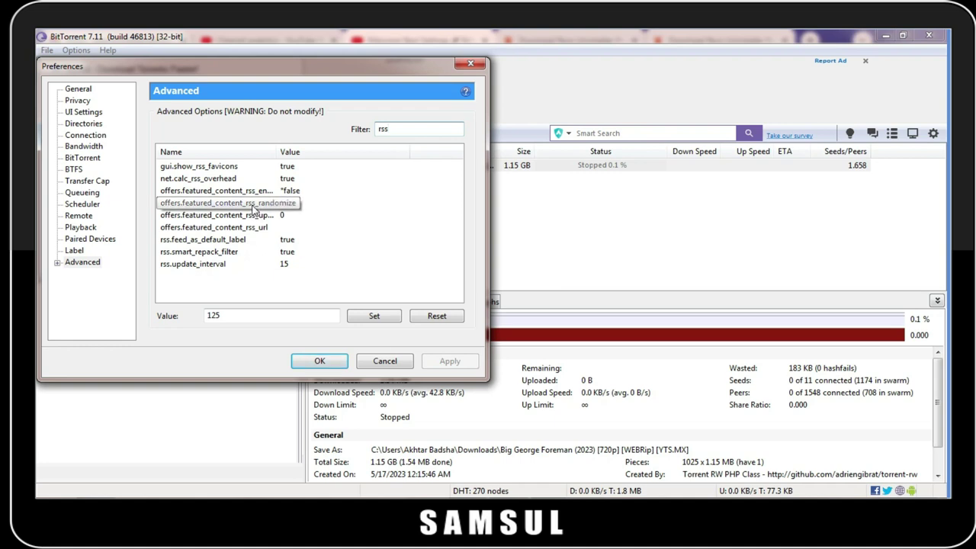
left_click(193, 264)
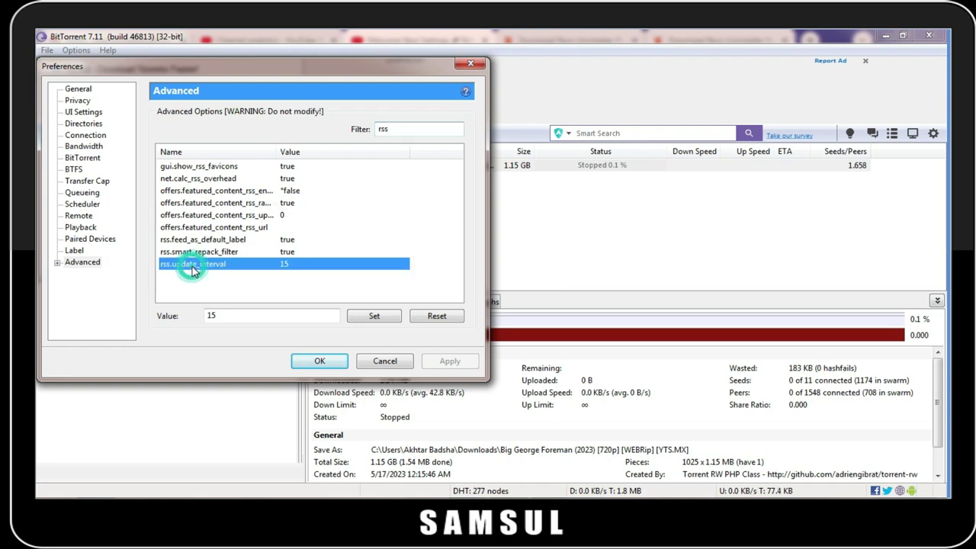
double_click(211, 315)
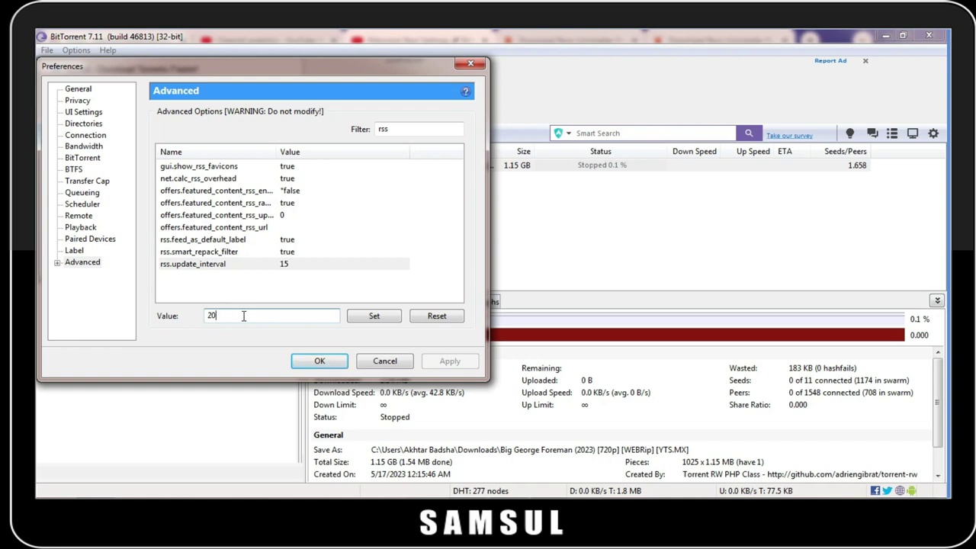
left_click(375, 318)
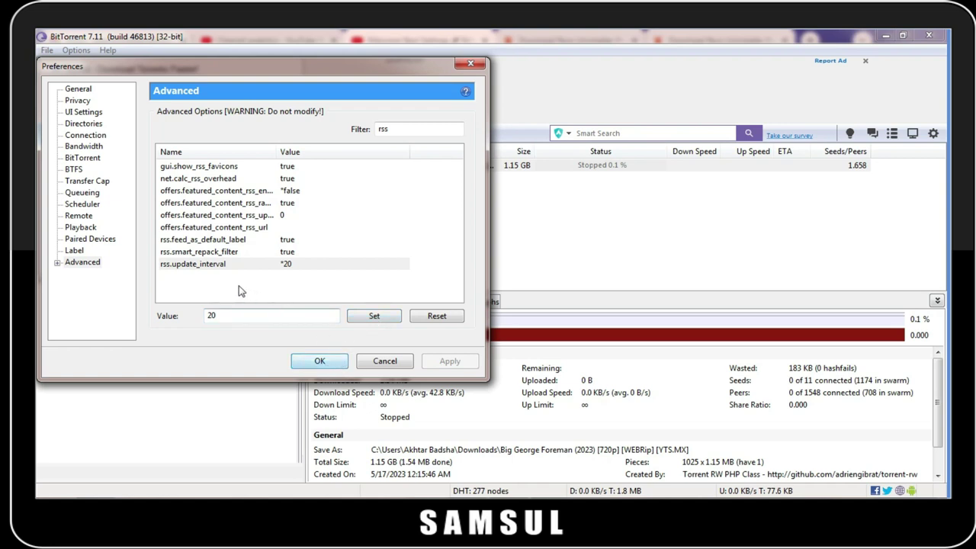
Step: Generate a random listening port for incoming connections in the connection preferences
left_click(85, 135)
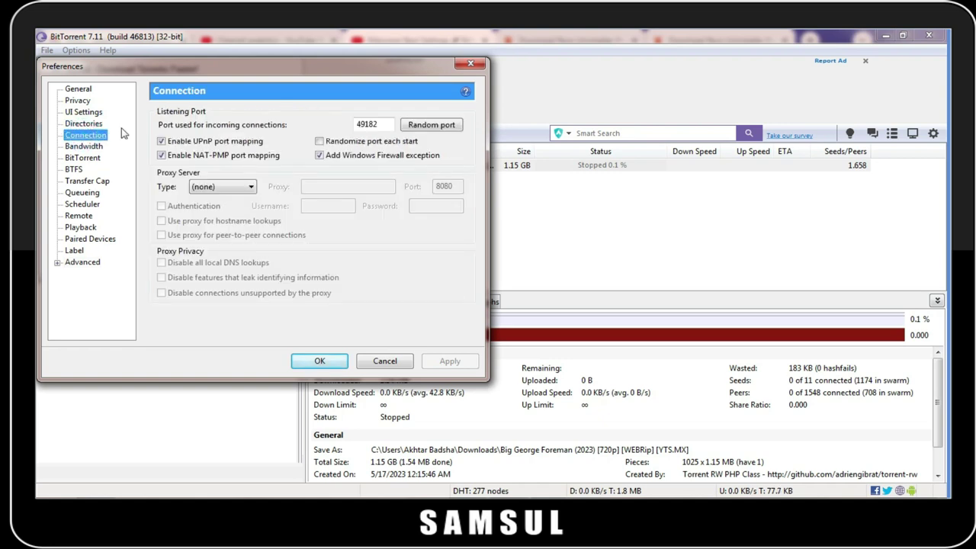
double_click(372, 124)
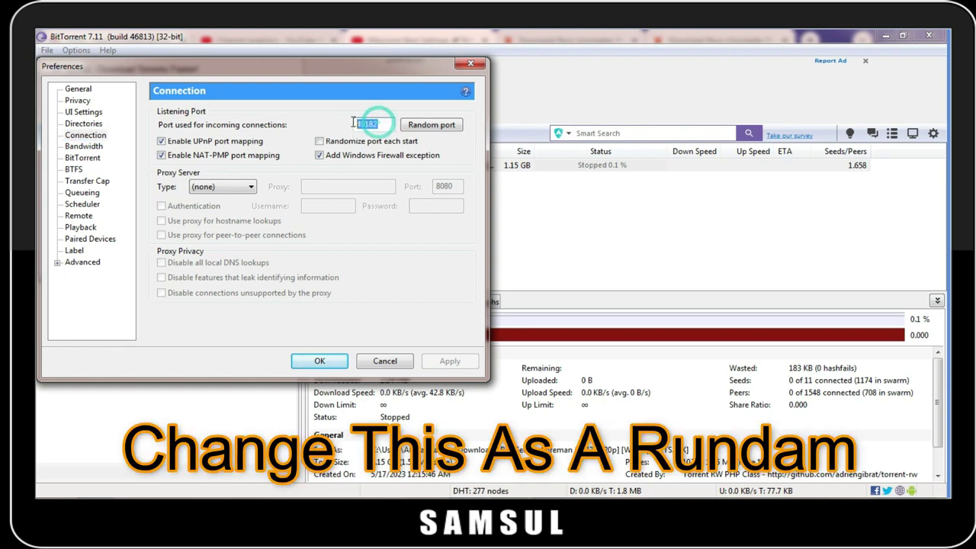
left_click(418, 127)
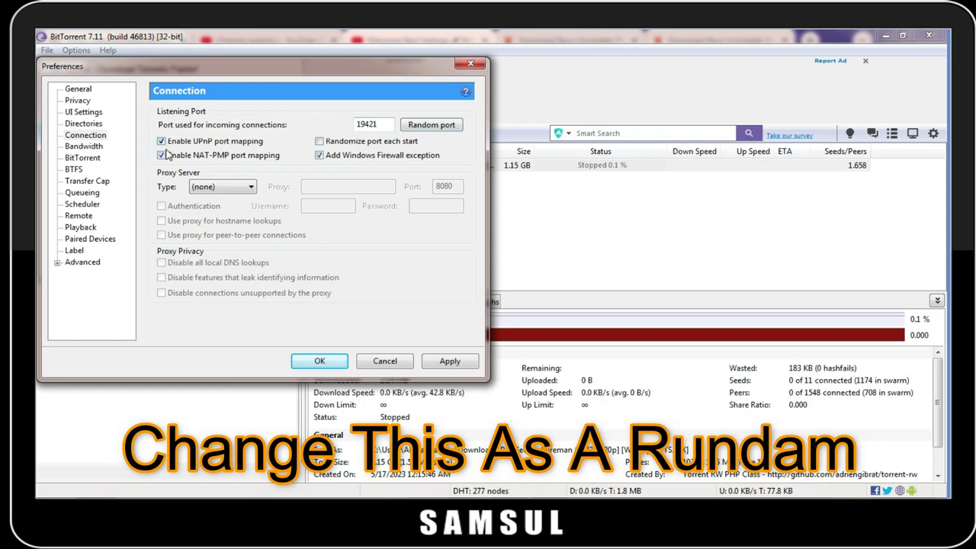
Step: Set the global maximum upload rate to 10 kB/s and keep the maximum download rate at 0 in the bandwidth preferences
left_click(320, 156)
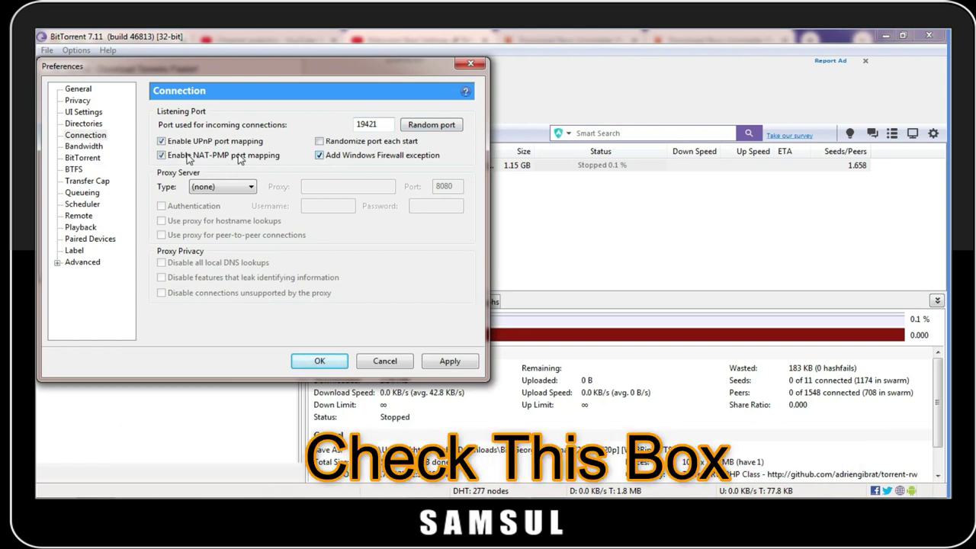
left_click(84, 147)
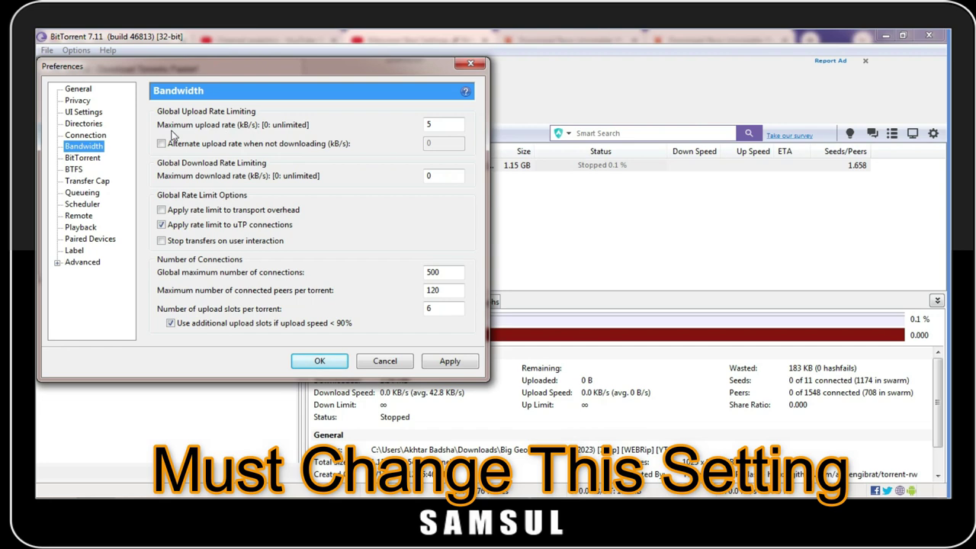
double_click(432, 128)
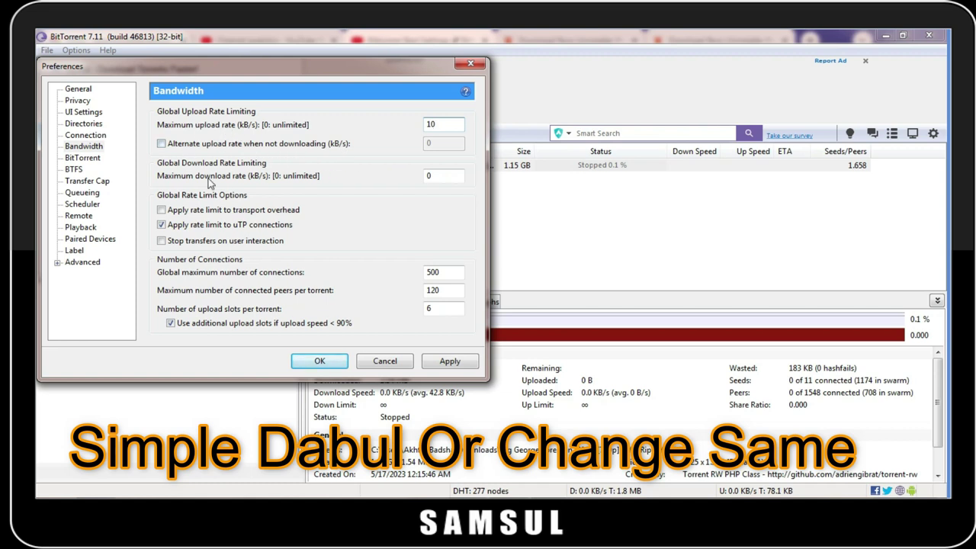
double_click(431, 175)
Step: Set the global maximum connections to 530, connected peers per torrent to 130 and upload slots to 4, and apply the preferences
double_click(440, 271)
type("5")
double_click(441, 290)
type("1")
double_click(435, 309)
left_click(453, 363)
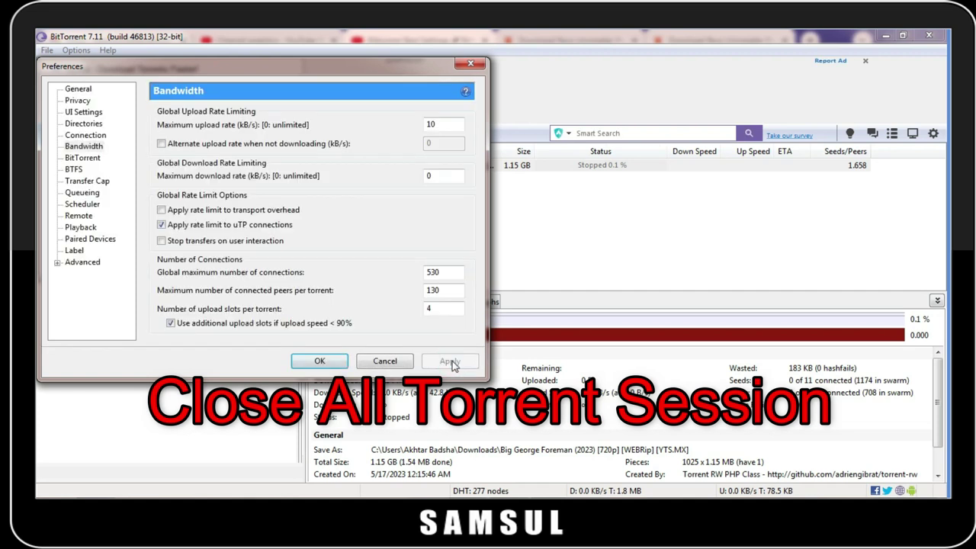
left_click(320, 361)
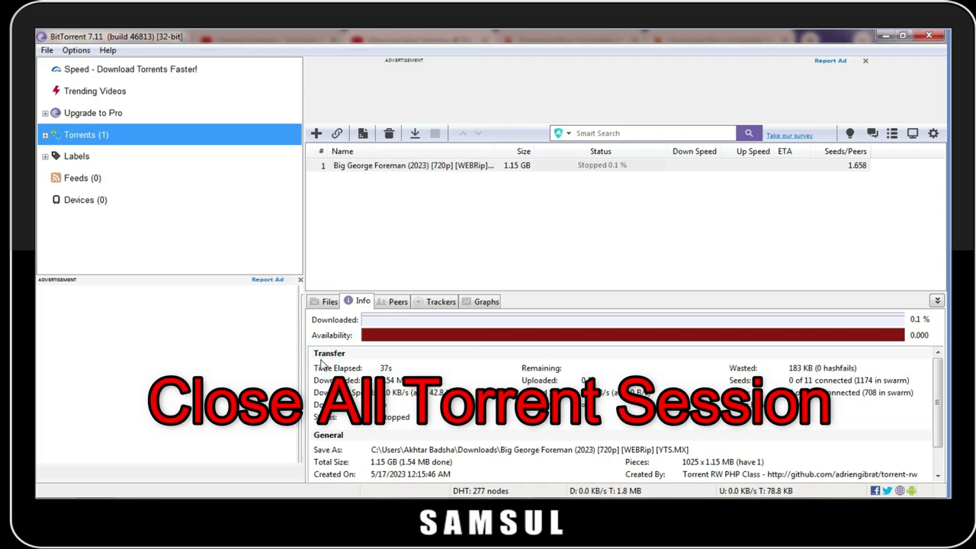
Step: Exit BitTorrent completely, including its background session, and confirm the exit
left_click(430, 165)
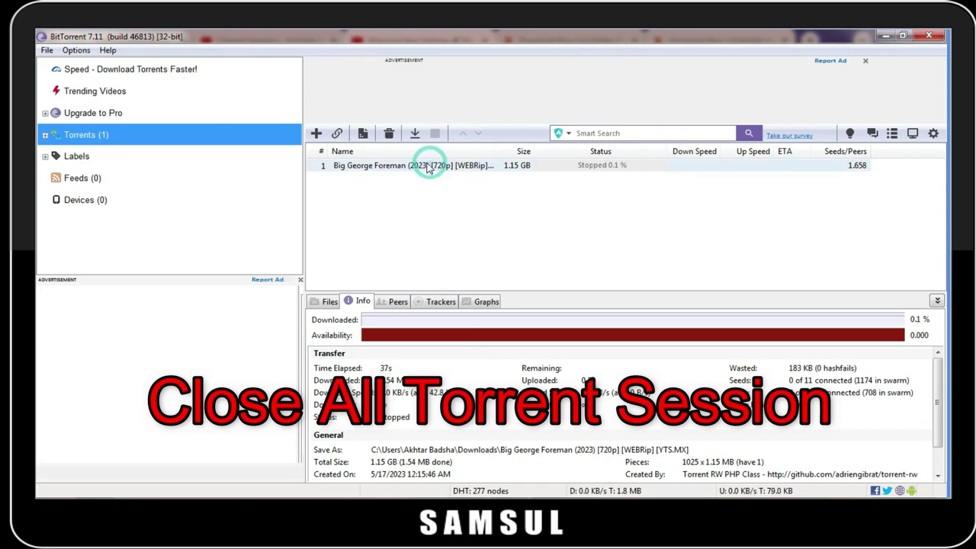
right_click(387, 168)
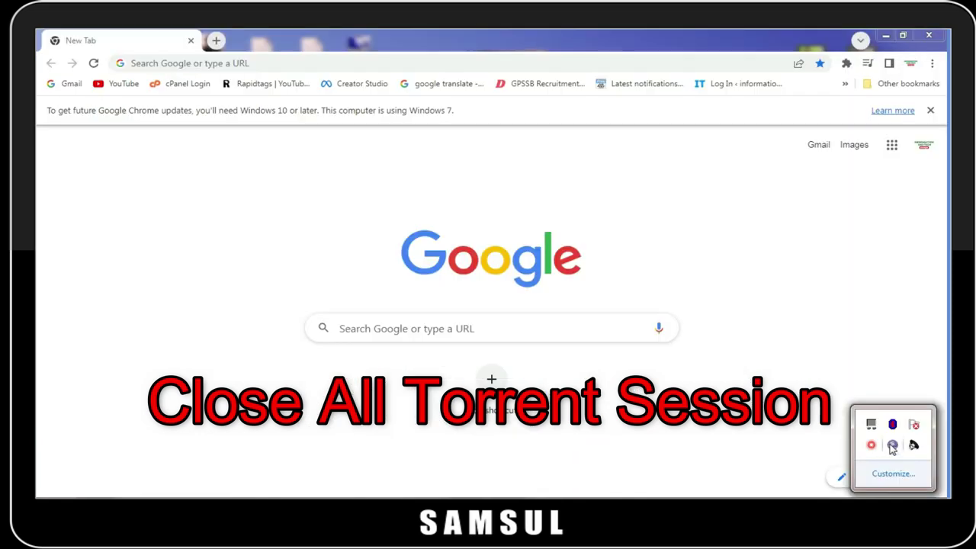
right_click(892, 448)
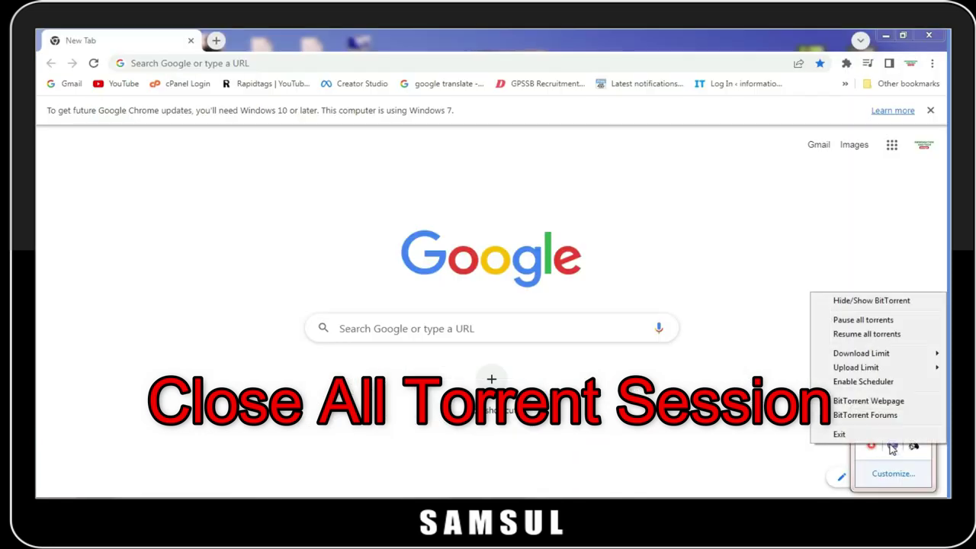
left_click(843, 435)
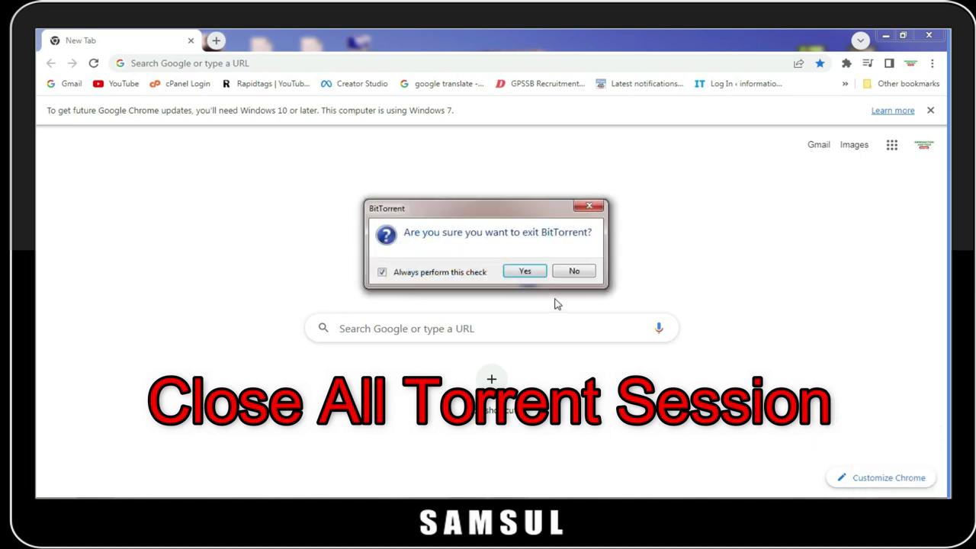
left_click(525, 272)
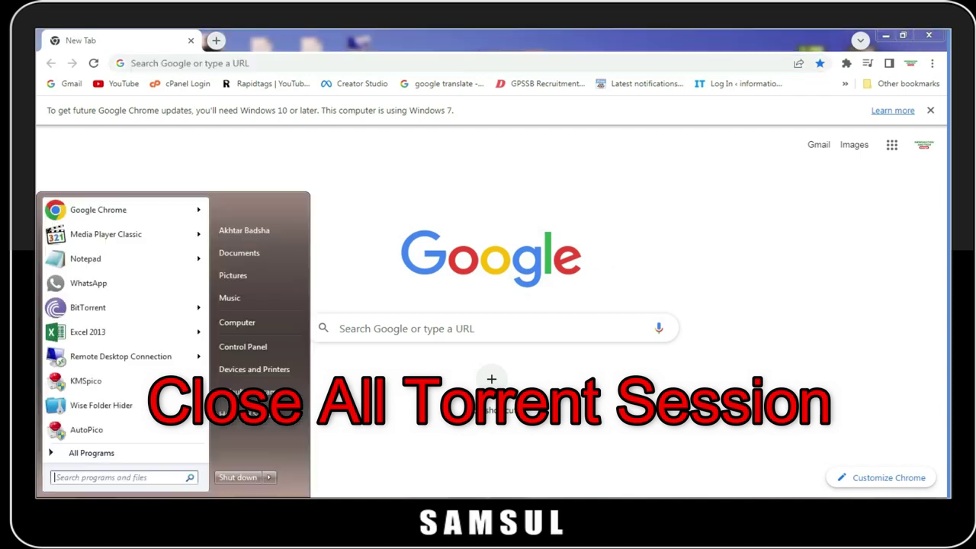
Step: Bring up the launch options for BitTorrent among the Windows programs
left_click(55, 492)
right_click(68, 313)
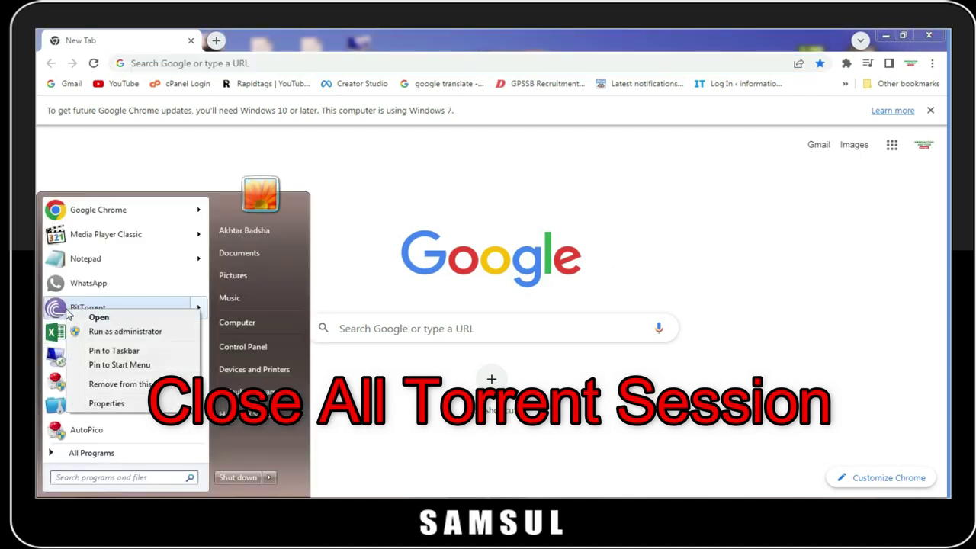